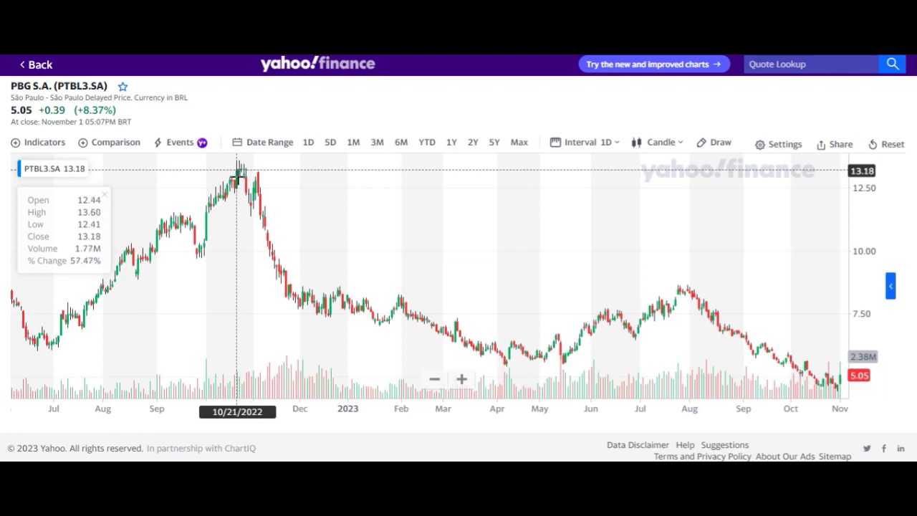
- Set the PTBL3.SA price chart to a 1 month interval and show the history from about 2010 to 2023
{"action": "scroll", "coordinate": [248, 237], "scroll_direction": "down", "scroll_amount": 5}
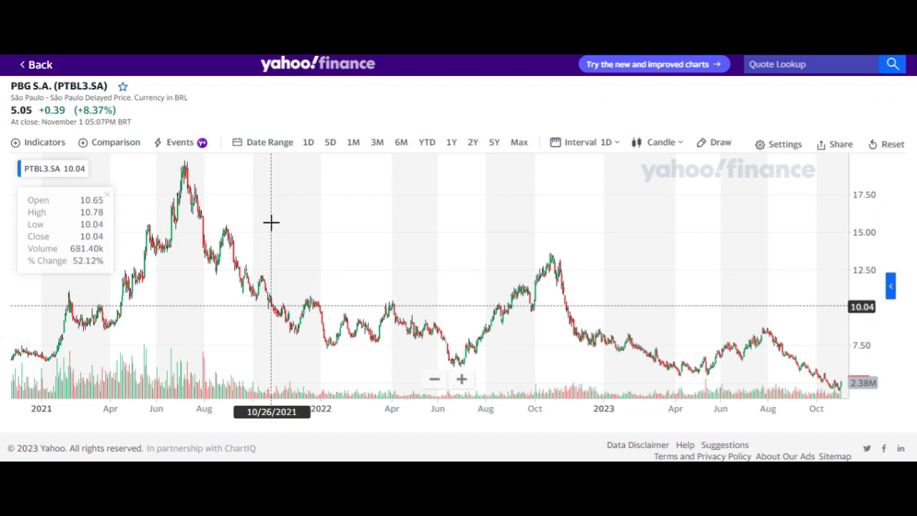
{"action": "scroll", "coordinate": [270, 222], "scroll_direction": "down", "scroll_amount": 3}
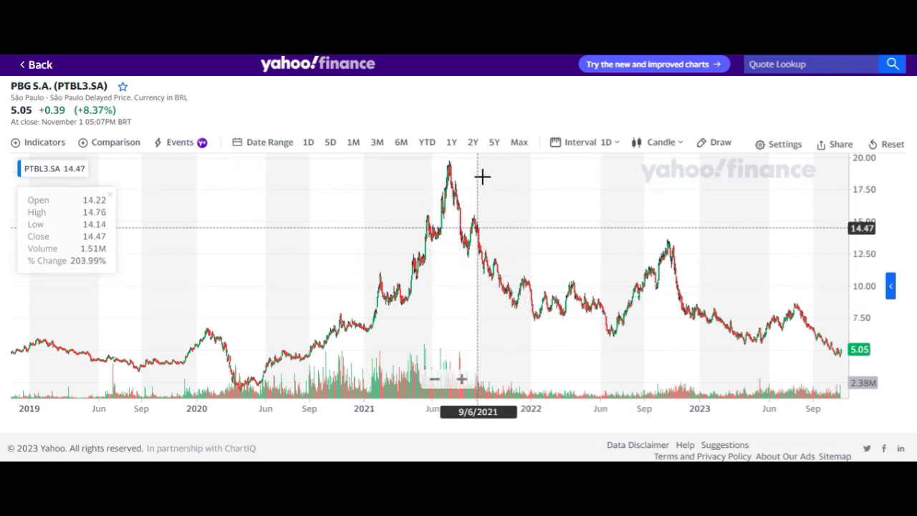
{"action": "left_click", "coordinate": [580, 147]}
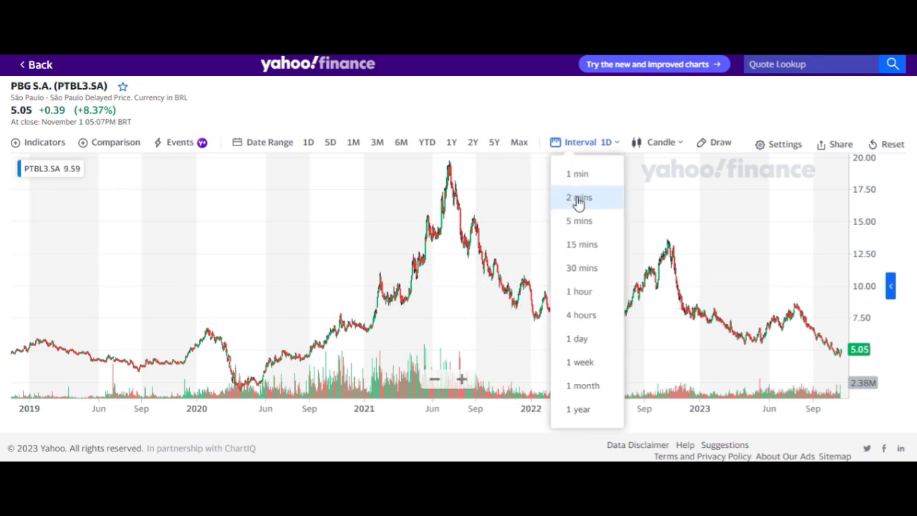
{"action": "left_click", "coordinate": [589, 386]}
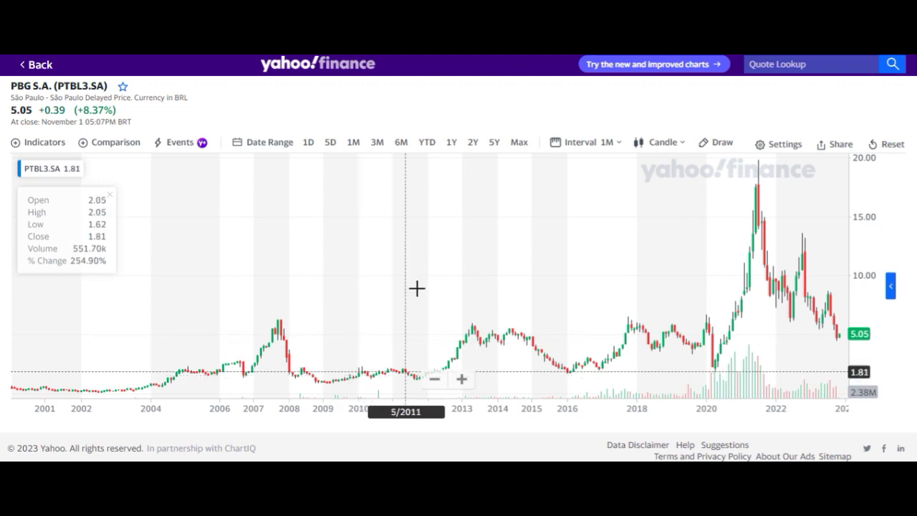
{"action": "scroll", "coordinate": [594, 287], "scroll_direction": "up", "scroll_amount": 3}
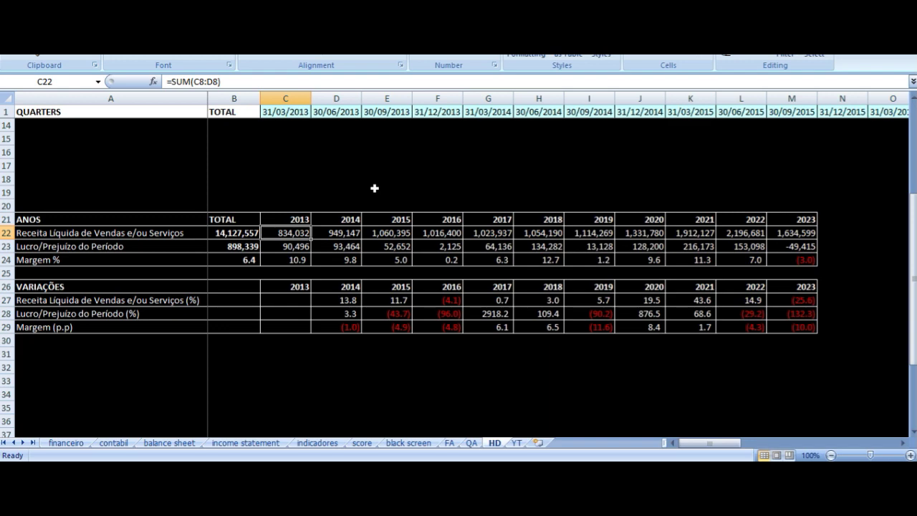
- In the Excel workbook, compare the 2013 and 2014 net revenue, profit and margin in the ANOS table on the HD sheet
{"action": "key", "text": "Right"}
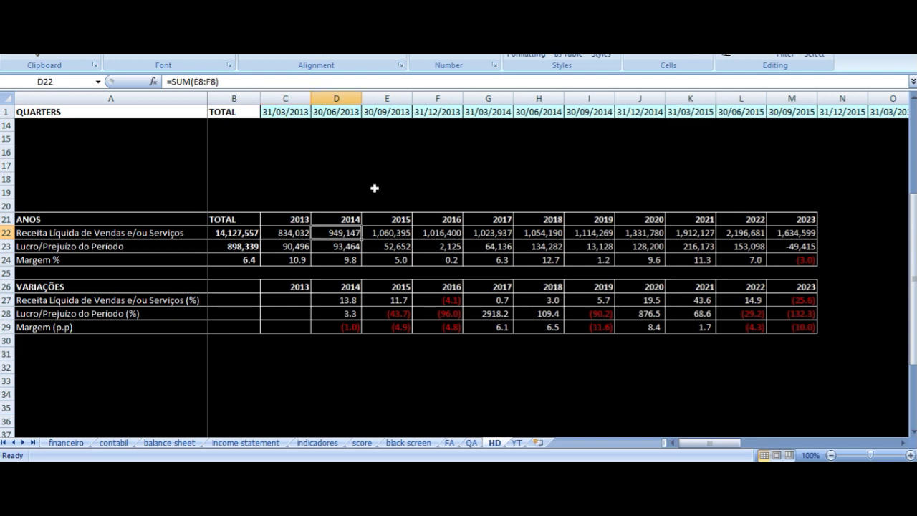
{"action": "key", "text": "Left"}
{"action": "key", "text": "Down"}
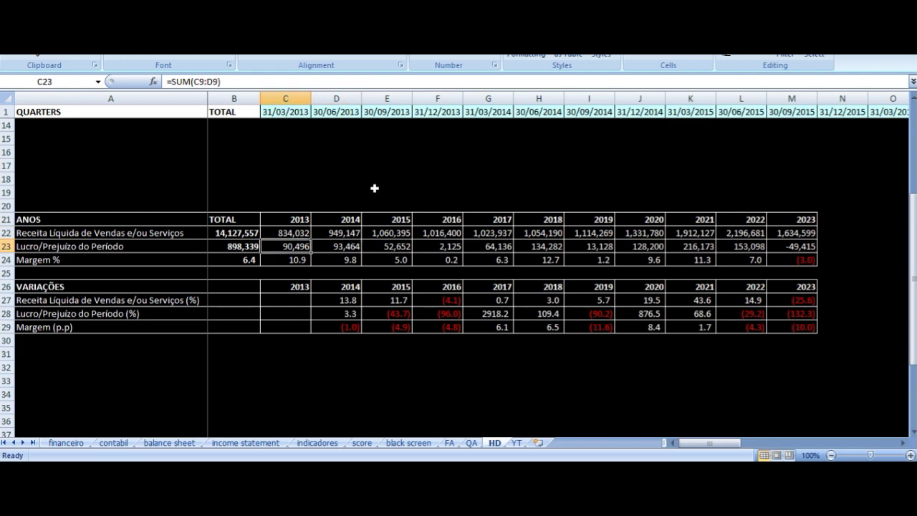
{"action": "key", "text": "Right"}
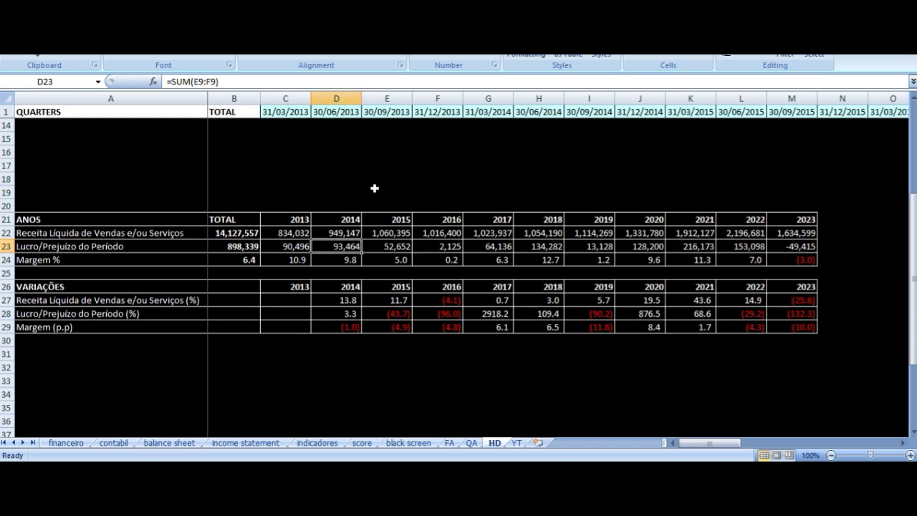
{"action": "key", "text": "Down"}
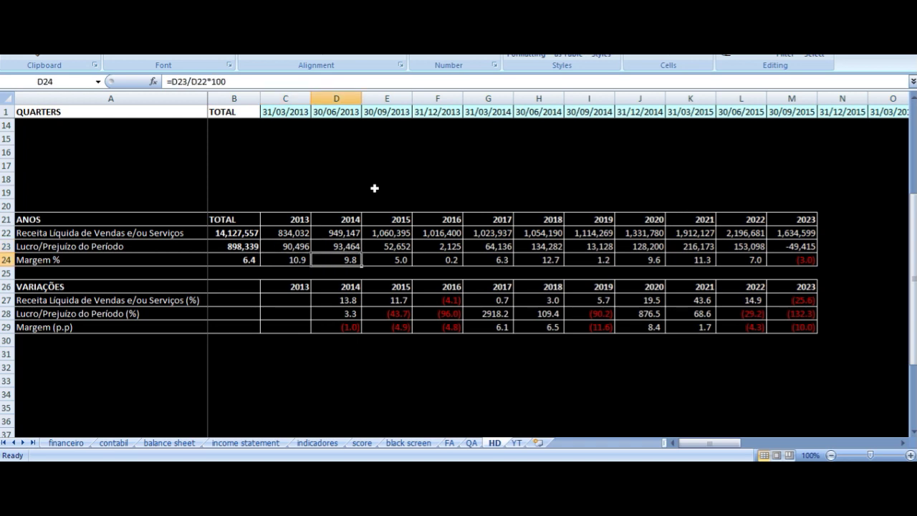
{"action": "key", "text": "Left"}
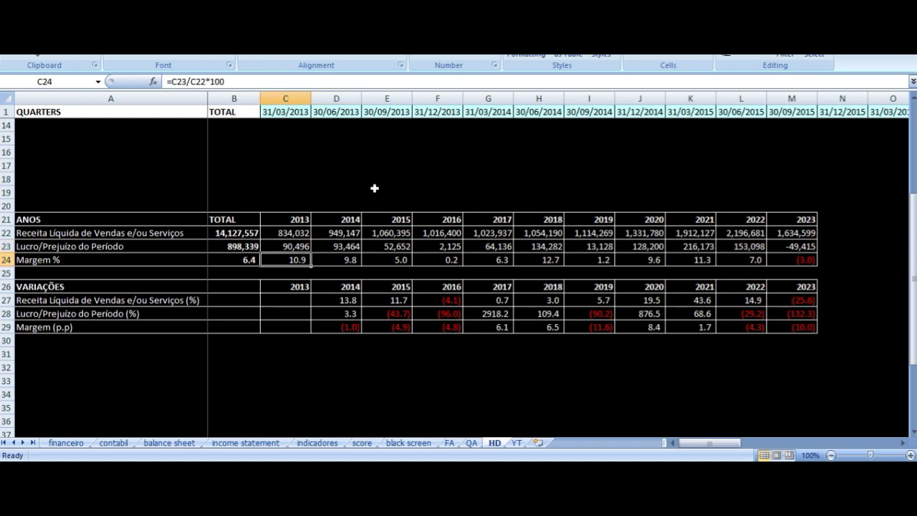
{"action": "key", "text": "Up"}
{"action": "key", "text": "Up"}
{"action": "key", "text": "Up"}
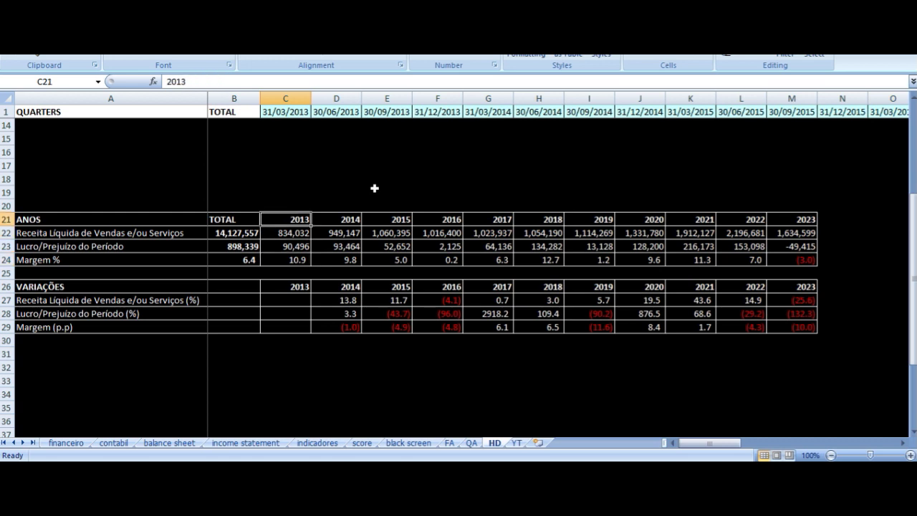
{"action": "key", "text": "Right"}
{"action": "key", "text": "Down"}
{"action": "key", "text": "Left"}
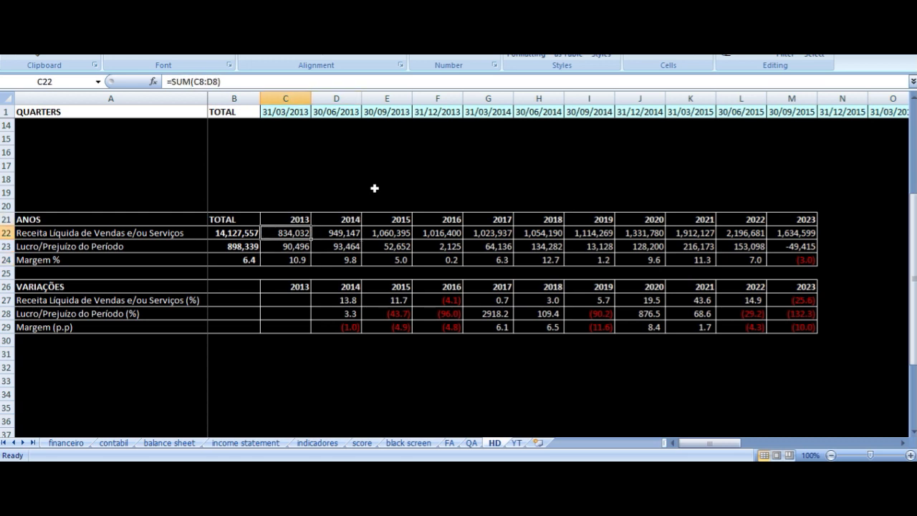
{"action": "key", "text": "Down"}
{"action": "key", "text": "Right"}
{"action": "key", "text": "Left"}
{"action": "key", "text": "Down"}
{"action": "key", "text": "Right"}
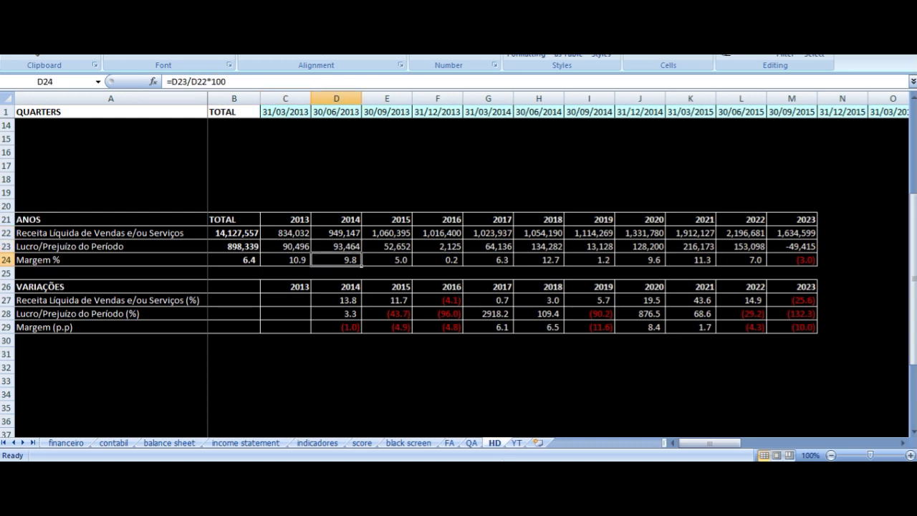
- Compare the 2014 and 2015 net revenue, profit and margin in the ANOS table
{"action": "key", "text": "alt+Tab"}
{"action": "key", "text": "Up"}
{"action": "key", "text": "Up"}
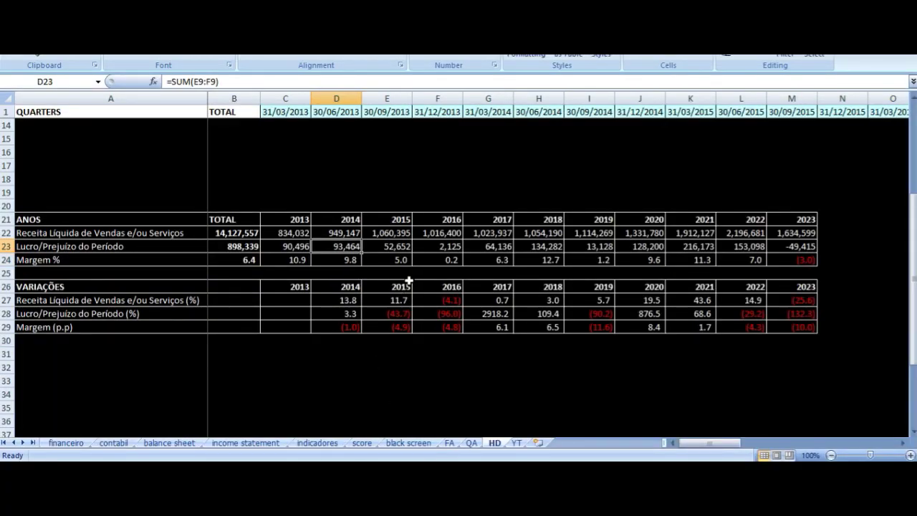
{"action": "key", "text": "Right"}
{"action": "key", "text": "Left"}
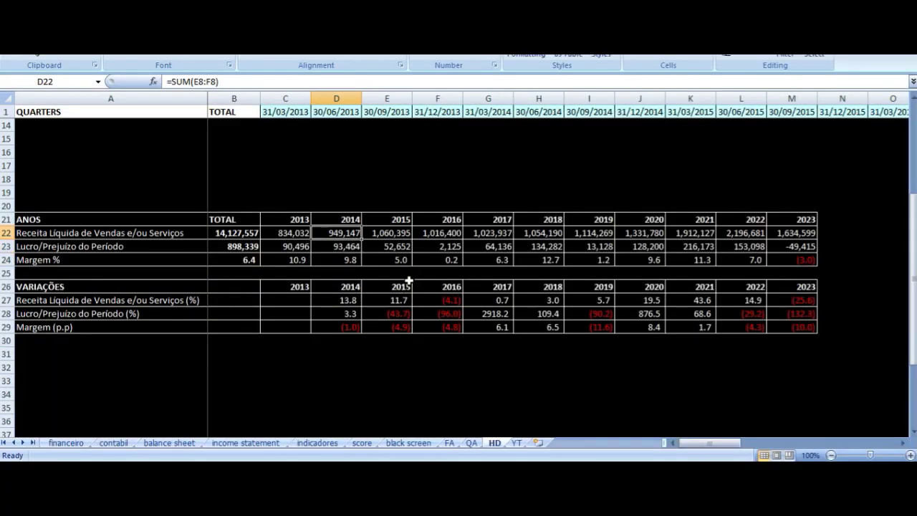
{"action": "key", "text": "Right"}
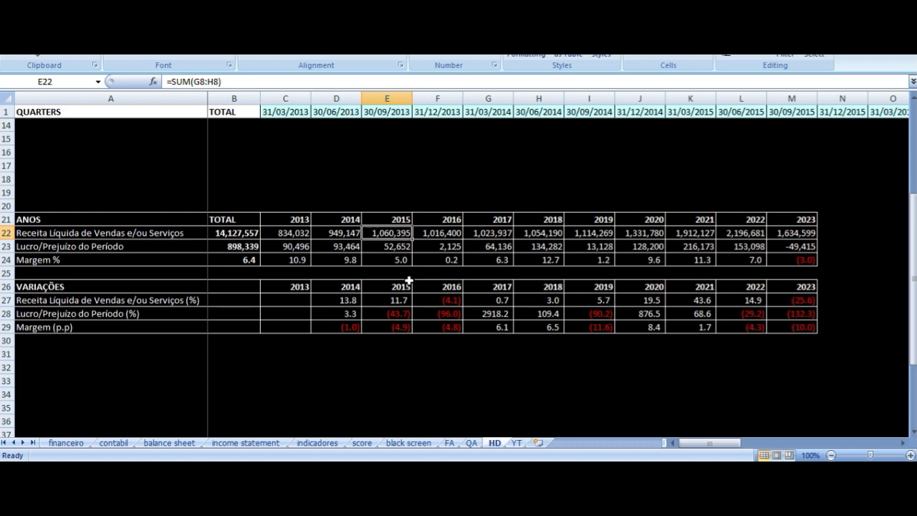
{"action": "key", "text": "Down"}
{"action": "key", "text": "Left"}
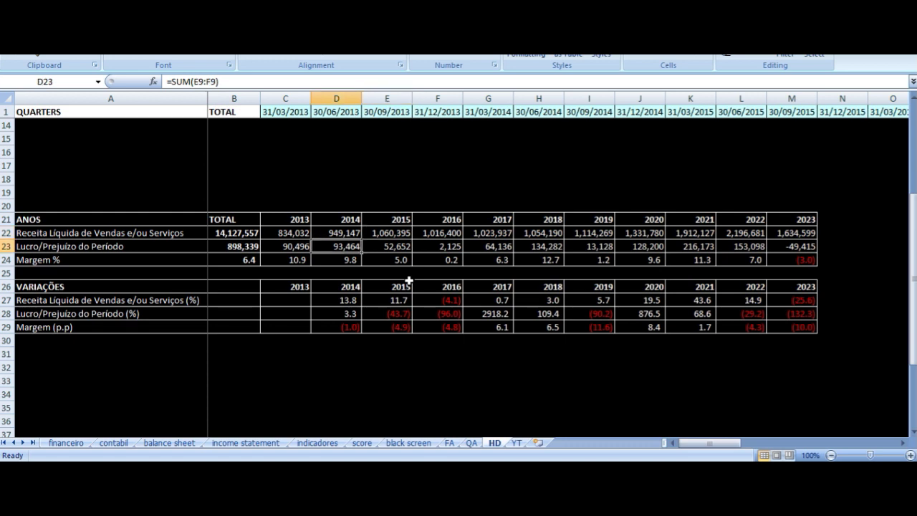
{"action": "key", "text": "Right"}
{"action": "key", "text": "Down"}
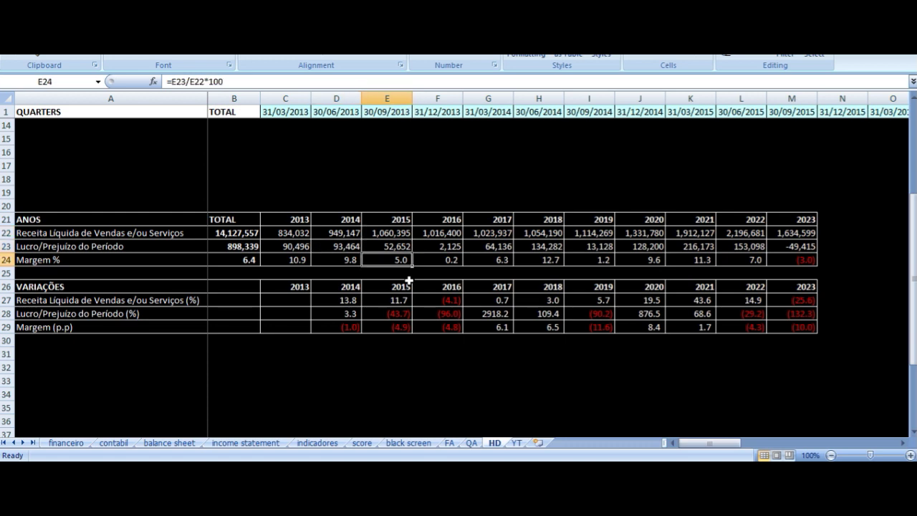
{"action": "key", "text": "Left"}
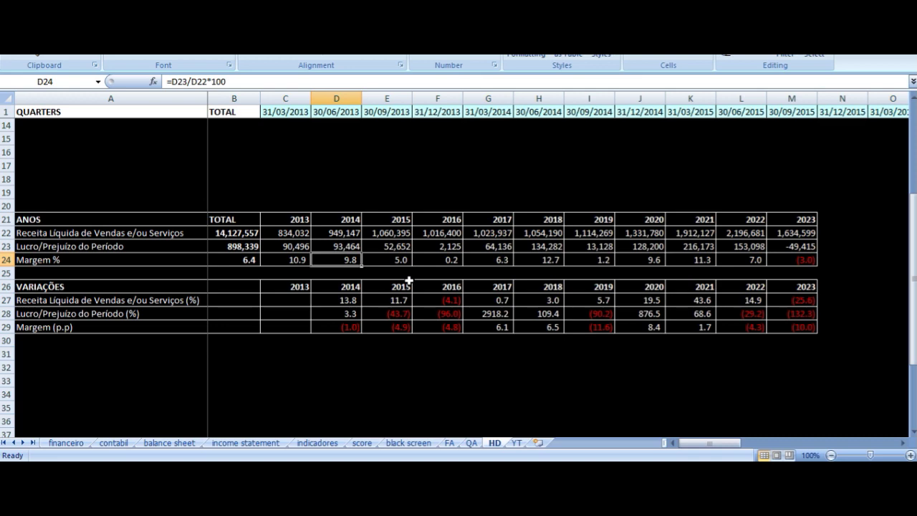
{"action": "key", "text": "Right"}
- Examine the 2015 changes in revenue, profit and margin in the VARIAÇÕES table against those of 2014
{"action": "left_click", "coordinate": [406, 285]}
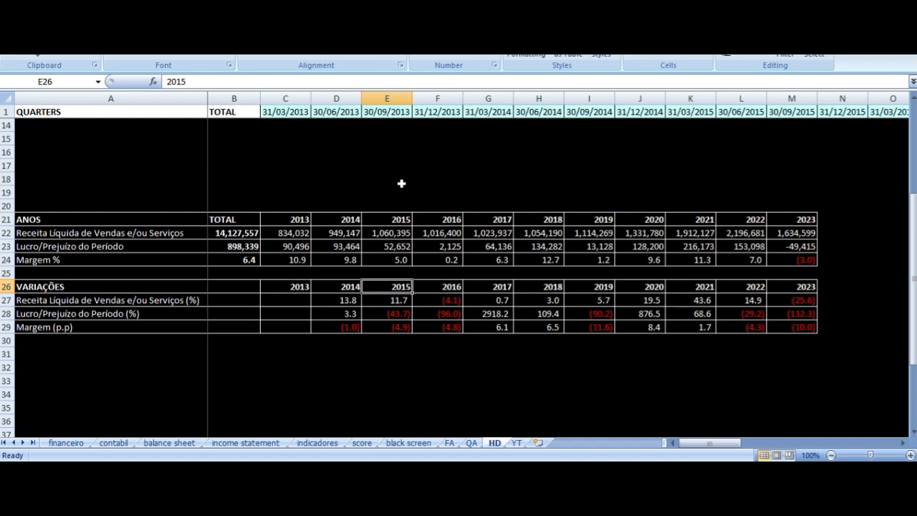
{"action": "key", "text": "Down"}
{"action": "key", "text": "Up"}
{"action": "key", "text": "Down"}
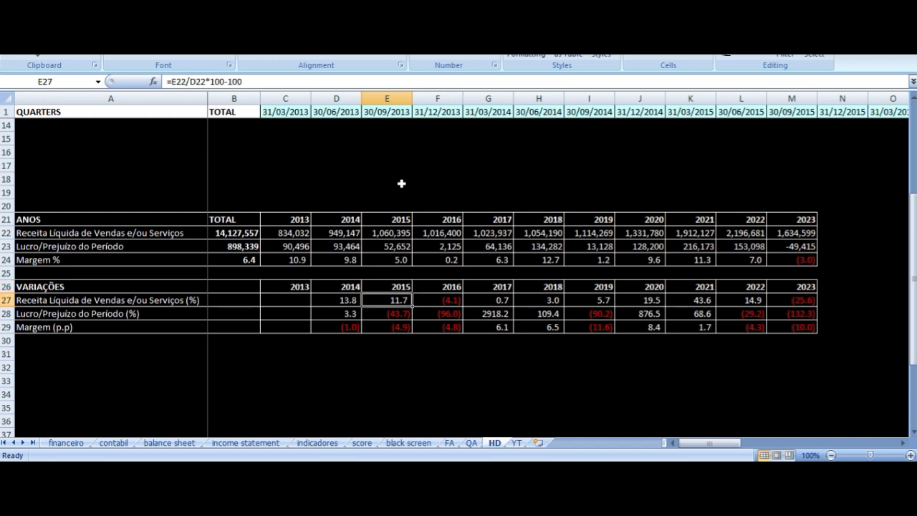
{"action": "key", "text": "Left"}
{"action": "key", "text": "Down"}
{"action": "key", "text": "Right"}
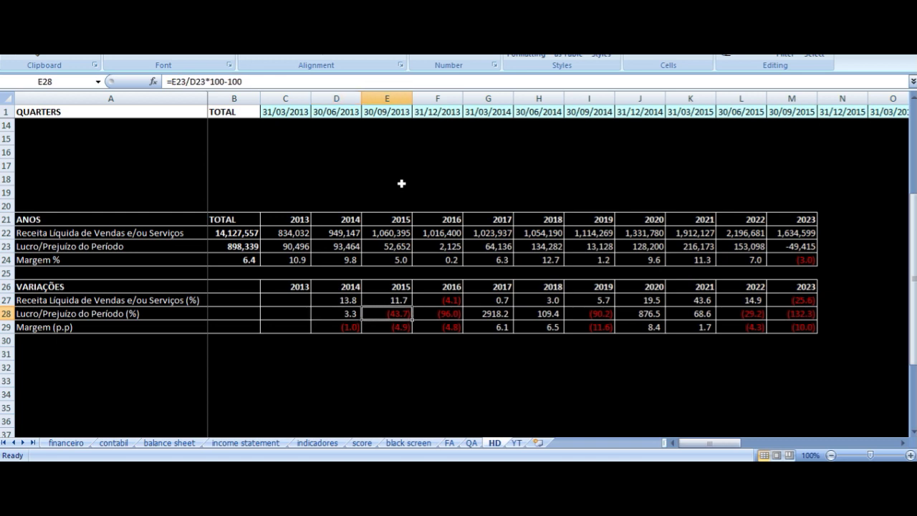
{"action": "key", "text": "Down"}
{"action": "key", "text": "Left"}
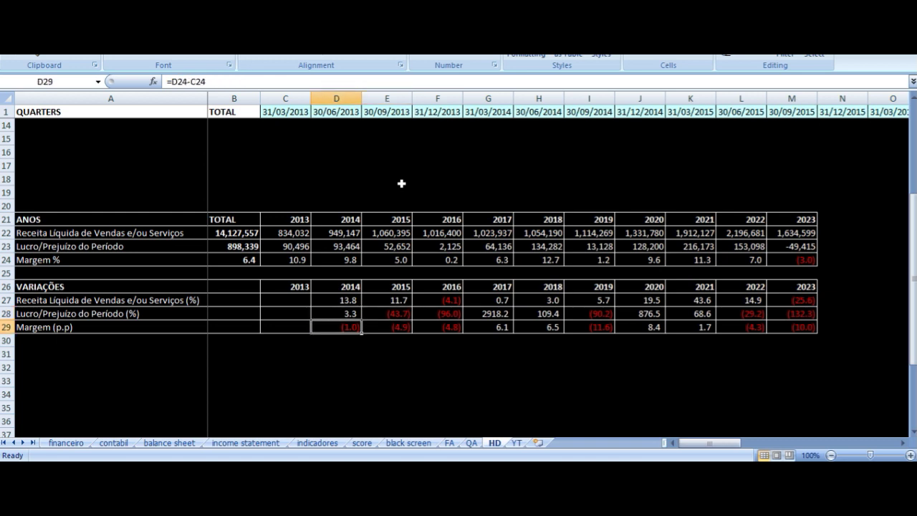
{"action": "key", "text": "Right"}
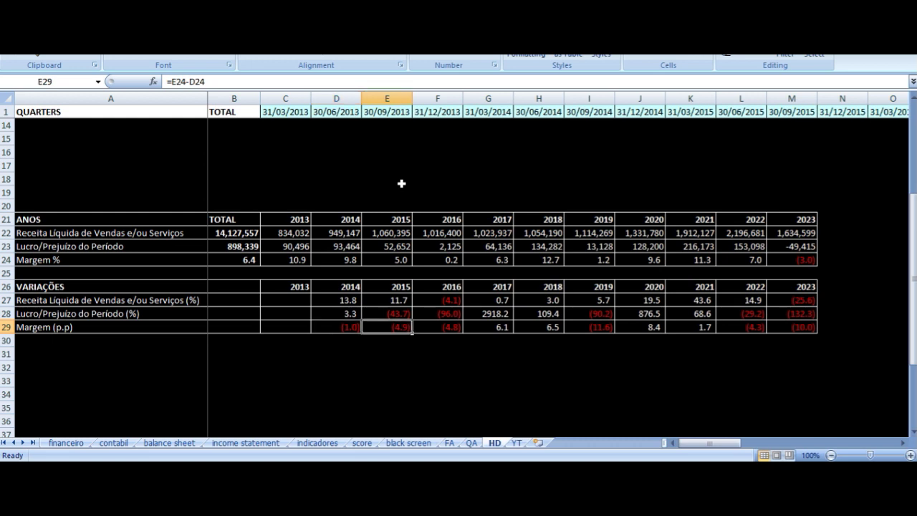
{"action": "key", "text": "Left"}
{"action": "key", "text": "Right"}
- Return to the Margem % row of the ANOS table and compare the 2014 and 2015 margins
{"action": "key", "text": "Up"}
{"action": "key", "text": "Up"}
{"action": "key", "text": "Up"}
{"action": "key", "text": "Up"}
{"action": "key", "text": "Up"}
{"action": "key", "text": "Left"}
{"action": "key", "text": "Right"}
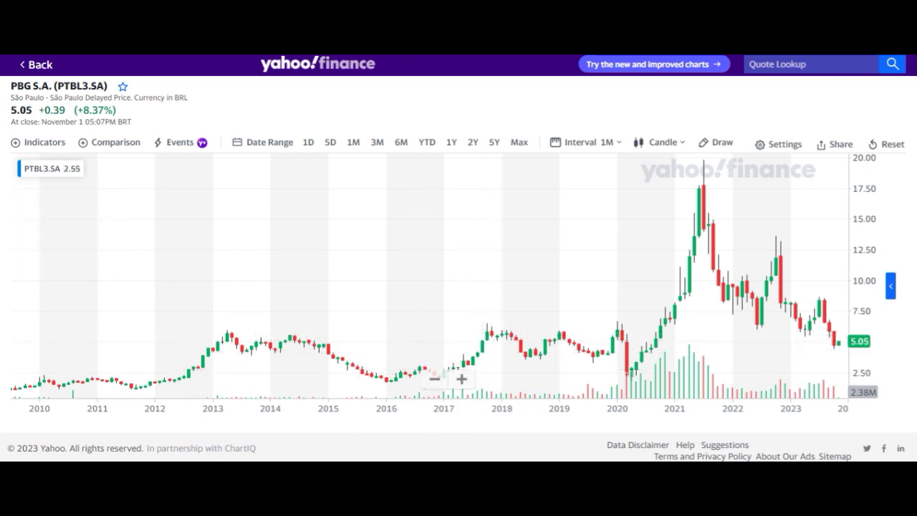
- Switch back to the Excel workbook and compare 2016 with 2017 net revenue and profit, and the 2016 margin with 2015
{"action": "key", "text": "alt+Tab"}
{"action": "left_click", "coordinate": [440, 233]}
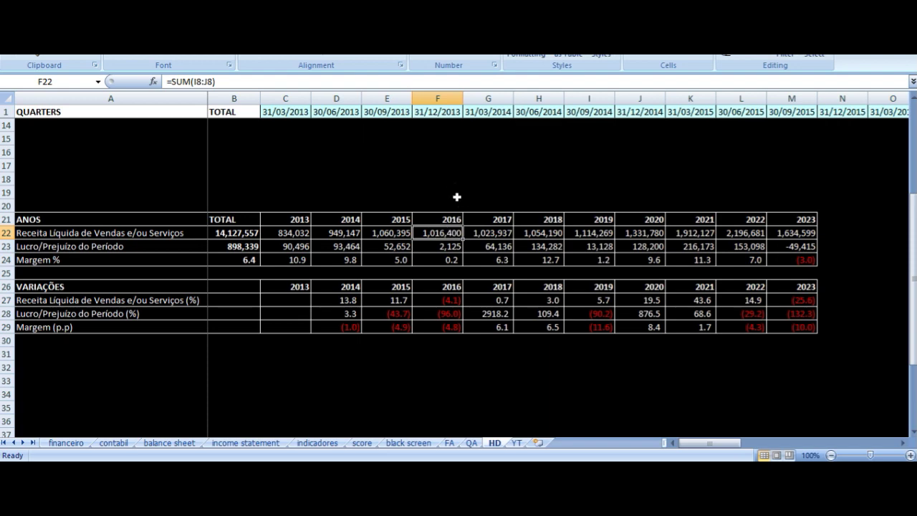
{"action": "key", "text": "Right"}
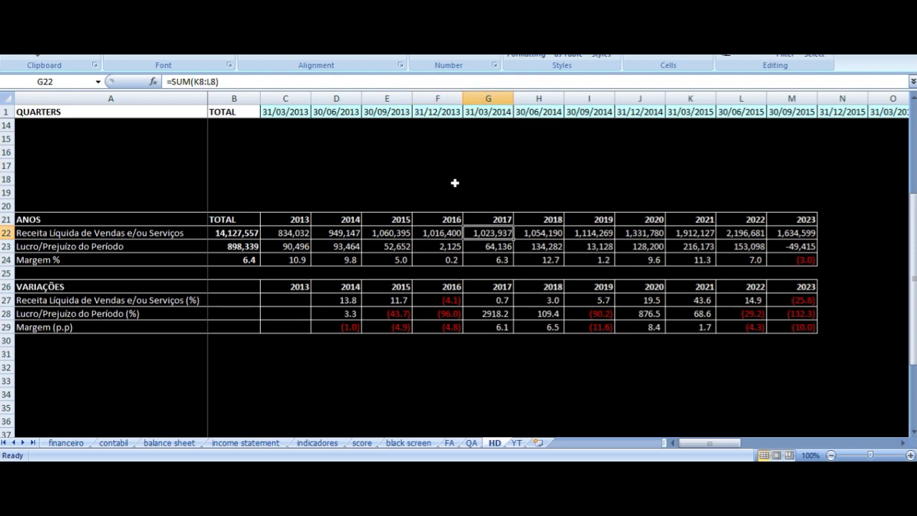
{"action": "key", "text": "Left"}
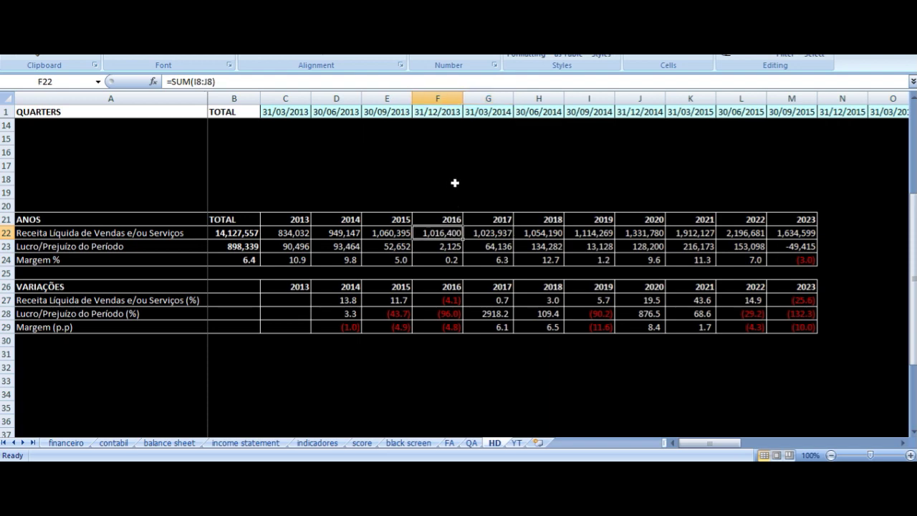
{"action": "key", "text": "Right"}
{"action": "key", "text": "Down"}
{"action": "key", "text": "Left"}
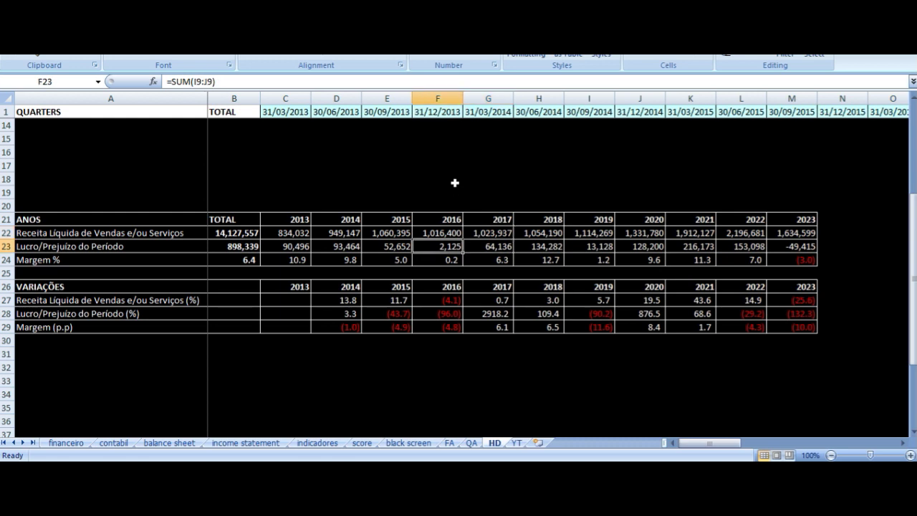
{"action": "key", "text": "Right"}
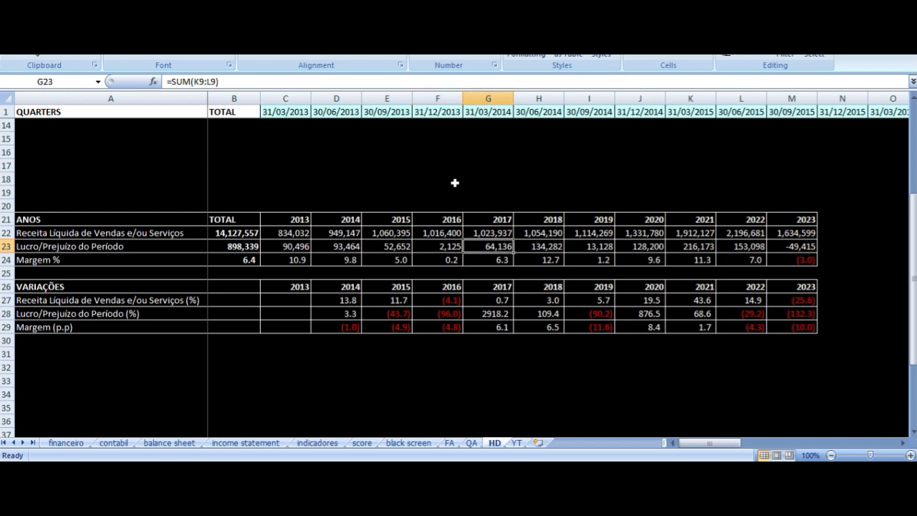
{"action": "key", "text": "Left"}
{"action": "key", "text": "Right"}
{"action": "key", "text": "Left"}
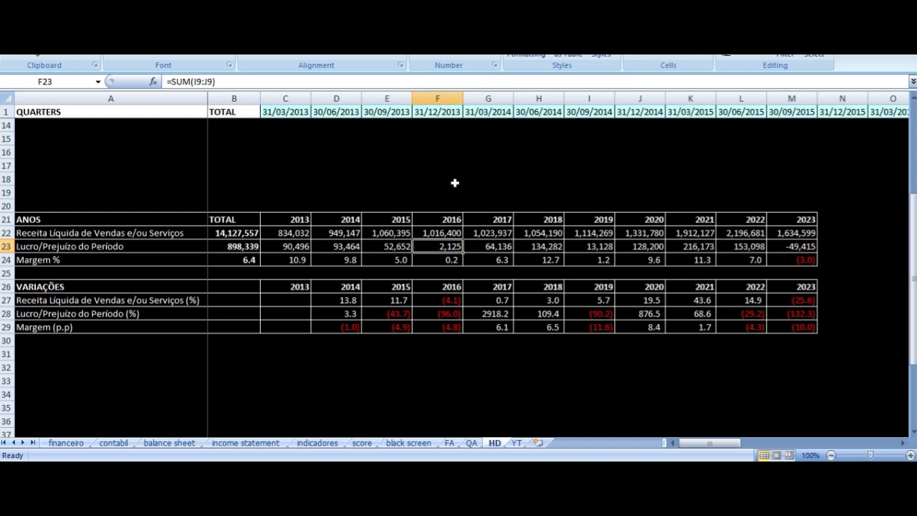
{"action": "key", "text": "Down"}
{"action": "key", "text": "Left"}
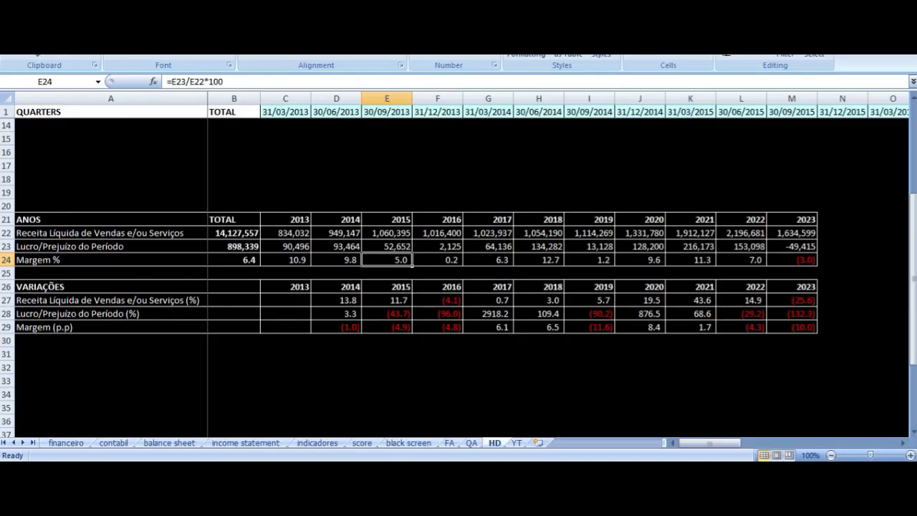
- Examine the 2017 net revenue, profit and margin in the ANOS table
{"action": "left_click", "coordinate": [502, 244]}
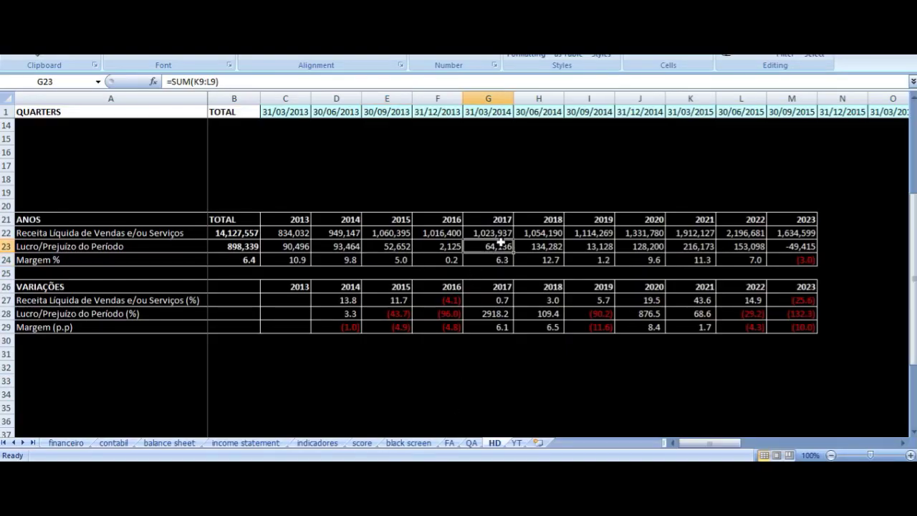
{"action": "key", "text": "Down"}
{"action": "key", "text": "Up"}
{"action": "key", "text": "Up"}
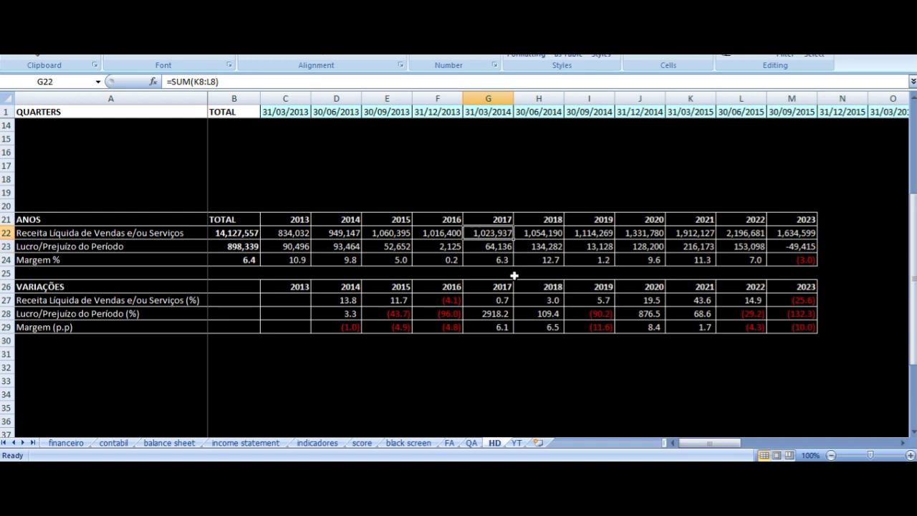
{"action": "key", "text": "Down"}
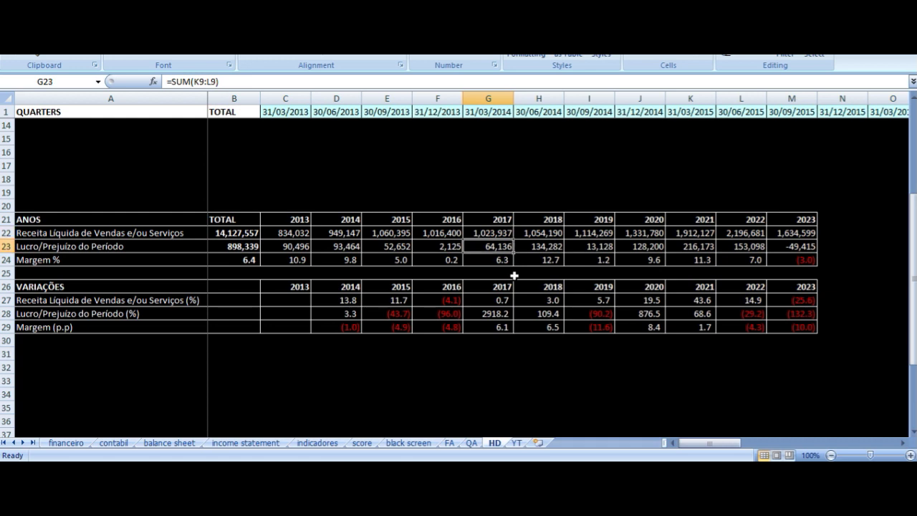
- Compare the 2017 and 2018 margin, net revenue and profit in the ANOS table
{"action": "key", "text": "Down"}
{"action": "key", "text": "Right"}
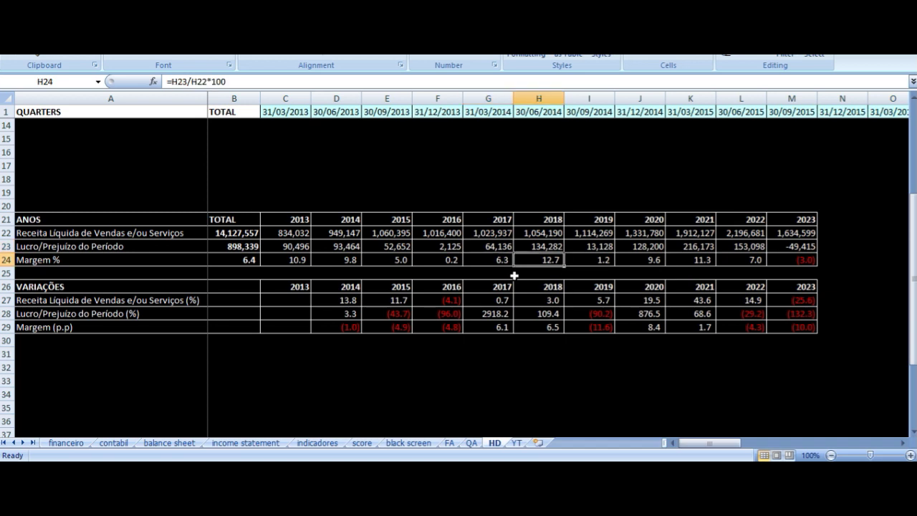
{"action": "key", "text": "Left"}
{"action": "key", "text": "Right"}
{"action": "key", "text": "Up"}
{"action": "key", "text": "Up"}
{"action": "key", "text": "Left"}
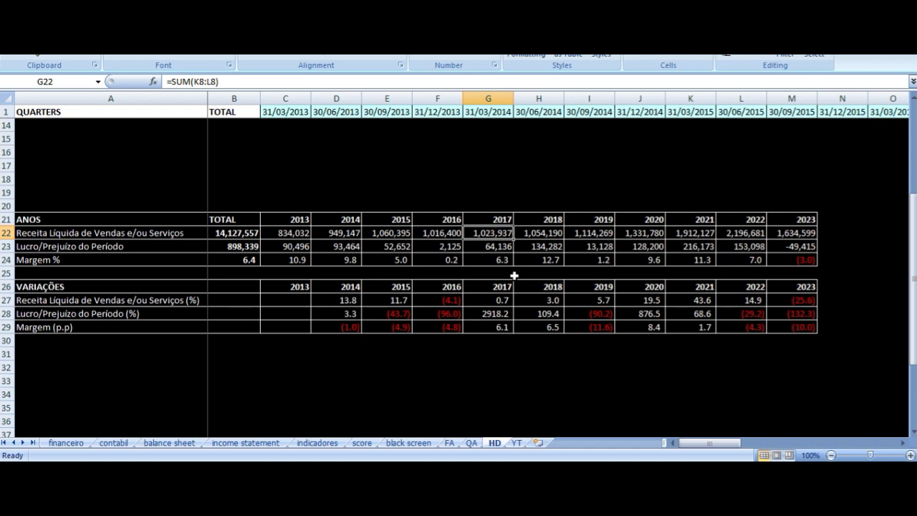
{"action": "key", "text": "Right"}
{"action": "key", "text": "Down"}
{"action": "key", "text": "Left"}
{"action": "key", "text": "Right"}
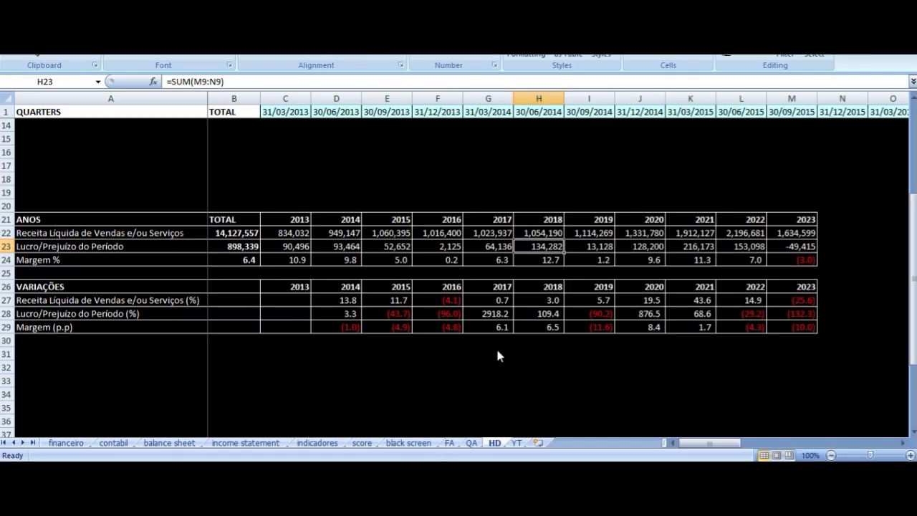
- Recheck the 2017 net revenue, profit and margin in the ANOS table
{"action": "key", "text": "Up"}
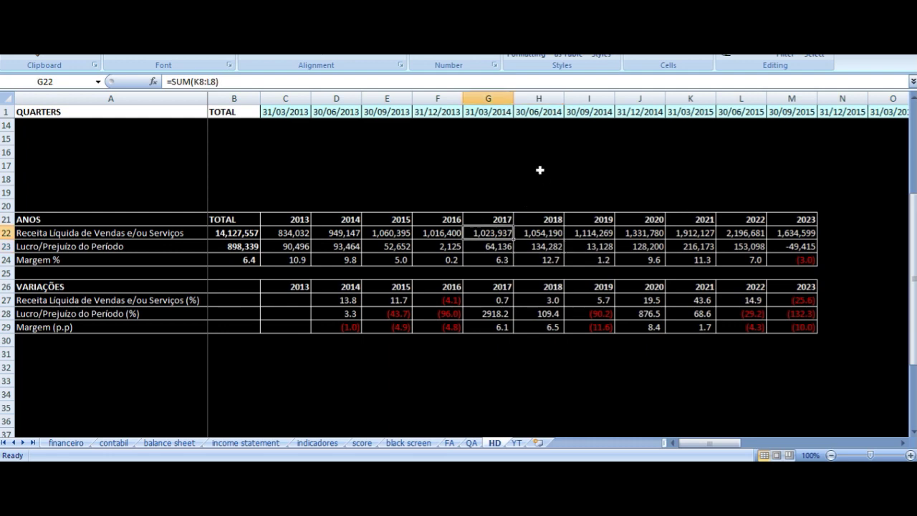
{"action": "key", "text": "Down"}
{"action": "key", "text": "Down"}
{"action": "key", "text": "Up"}
{"action": "key", "text": "Up"}
{"action": "key", "text": "Right"}
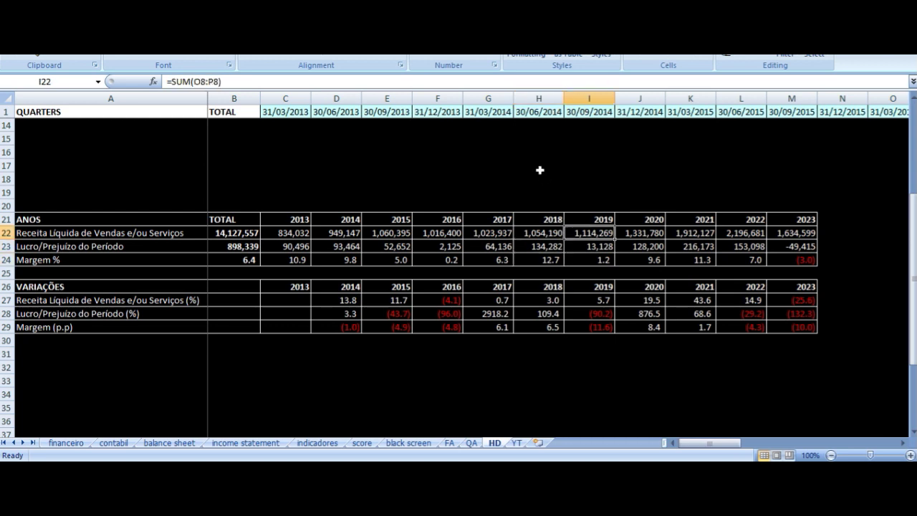
- Examine the 2019 net revenue, profit and margin in the ANOS table
{"action": "key", "text": "Down"}
{"action": "key", "text": "Down"}
{"action": "key", "text": "Down"}
{"action": "key", "text": "Down"}
{"action": "key", "text": "Up"}
{"action": "key", "text": "Up"}
{"action": "key", "text": "Up"}
{"action": "key", "text": "Up"}
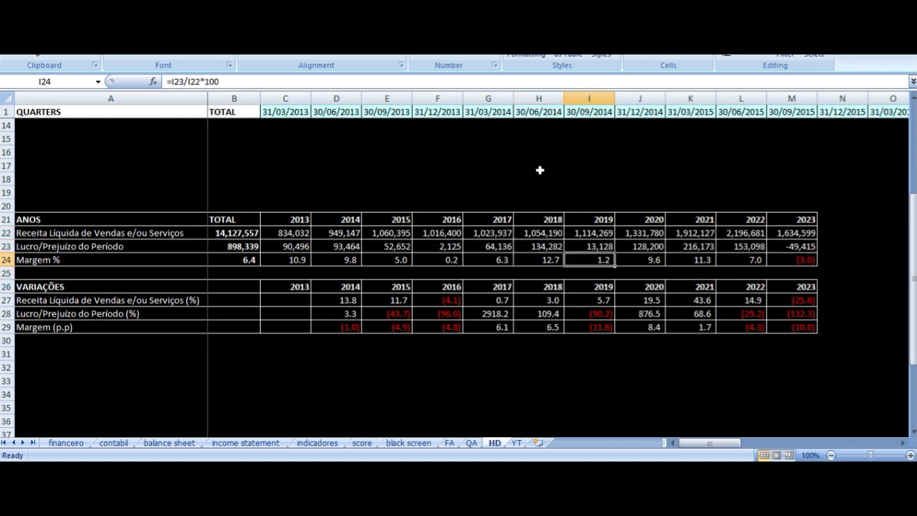
- Compare 2018 with 2019 net revenue, and the 2018 profit with the profits of 2015 to 2017
{"action": "key", "text": "Left"}
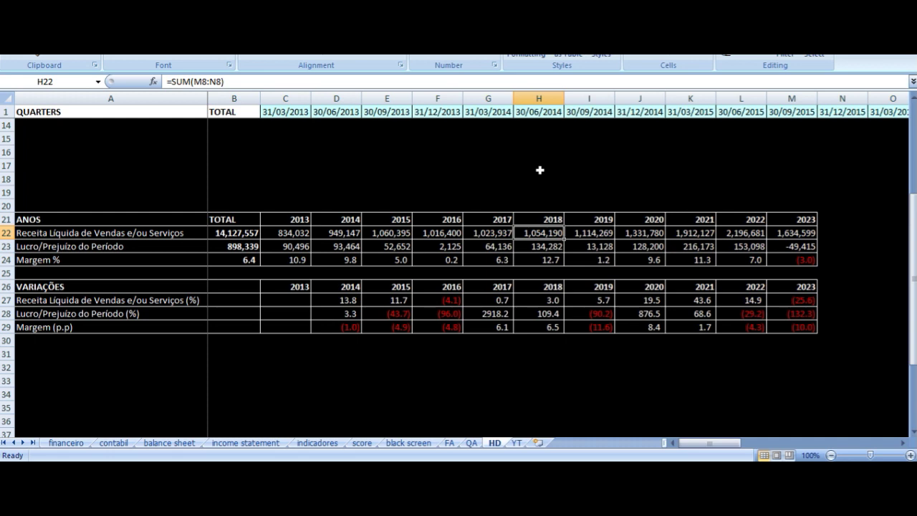
{"action": "key", "text": "Right"}
{"action": "key", "text": "Left"}
{"action": "key", "text": "Down"}
{"action": "key", "text": "Left"}
{"action": "key", "text": "Left"}
{"action": "key", "text": "Left"}
{"action": "key", "text": "Right"}
{"action": "key", "text": "Right"}
{"action": "key", "text": "Right"}
- Compare the 2018 and 2019 net revenue, profit and margin in the ANOS table
{"action": "key", "text": "Up"}
{"action": "key", "text": "Right"}
{"action": "key", "text": "Left"}
{"action": "key", "text": "Right"}
{"action": "key", "text": "Down"}
{"action": "key", "text": "Left"}
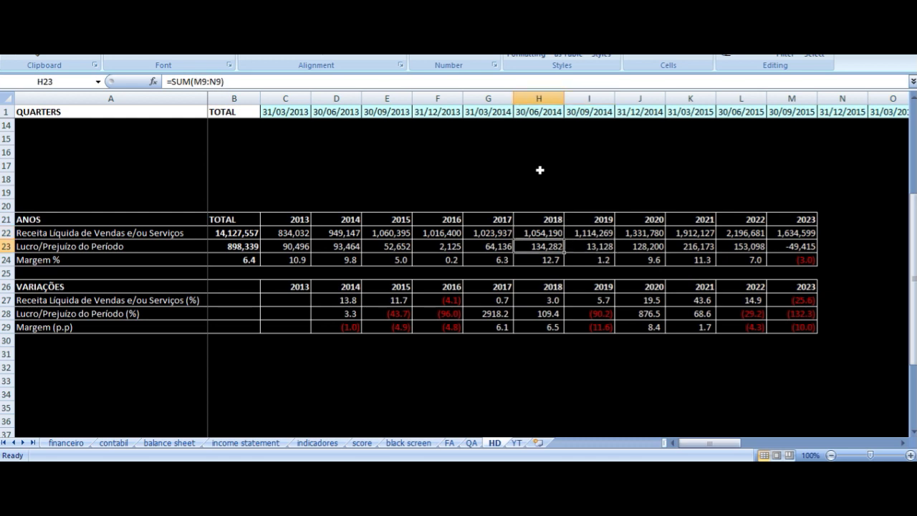
{"action": "key", "text": "Right"}
{"action": "key", "text": "Down"}
{"action": "key", "text": "Left"}
{"action": "key", "text": "Right"}
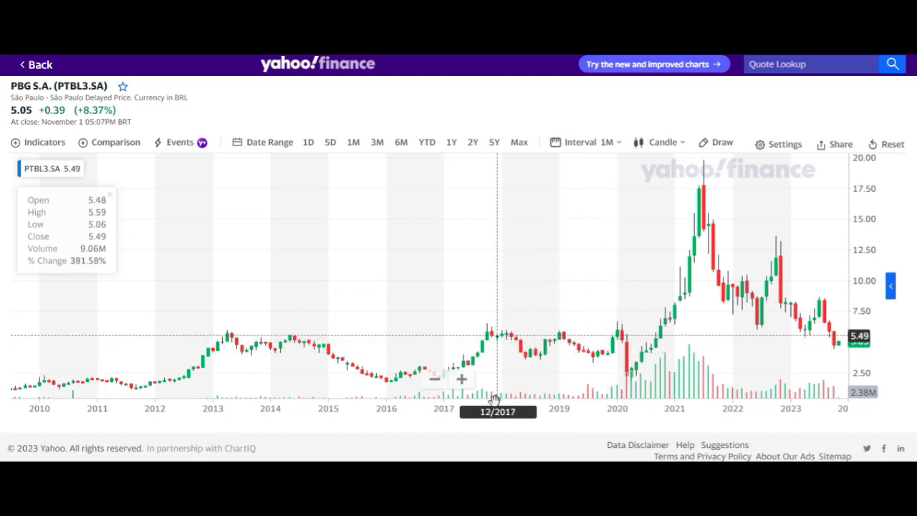
- Switch back to the Excel workbook and examine the 2020 net revenue, profit and margin against 2019, including the 2020 revenue change in VARIAÇÕES
{"action": "key", "text": "alt+Tab"}
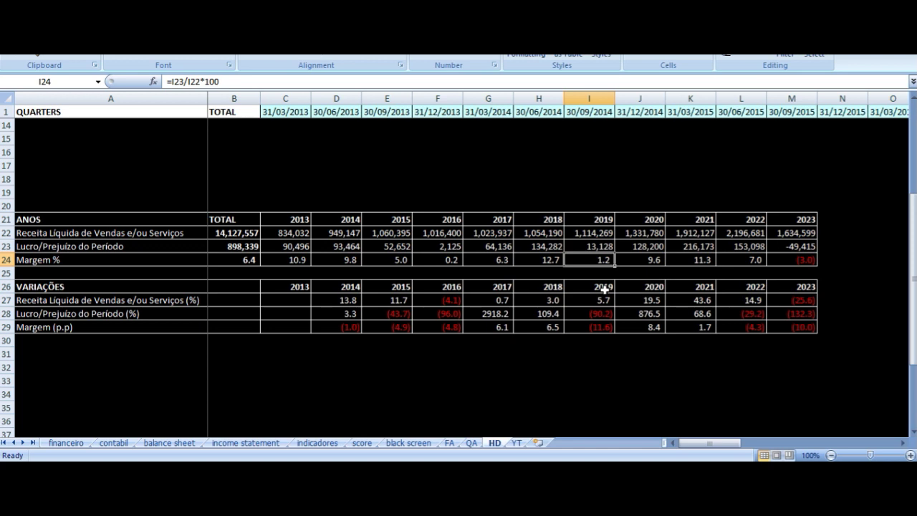
{"action": "key", "text": "Up"}
{"action": "key", "text": "Up"}
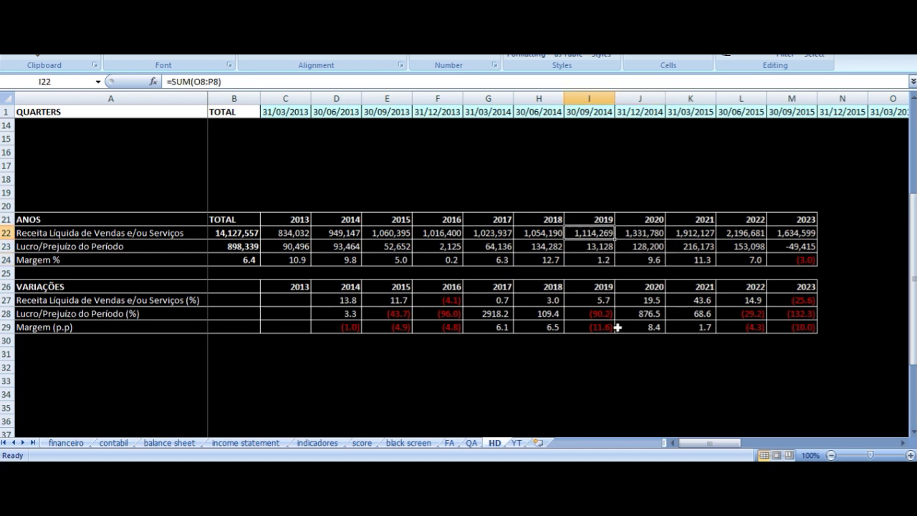
{"action": "key", "text": "Right"}
{"action": "key", "text": "Down"}
{"action": "key", "text": "Down"}
{"action": "key", "text": "Down"}
{"action": "key", "text": "Down"}
{"action": "key", "text": "Down"}
{"action": "key", "text": "Up"}
{"action": "key", "text": "Up"}
{"action": "key", "text": "Up"}
{"action": "key", "text": "Up"}
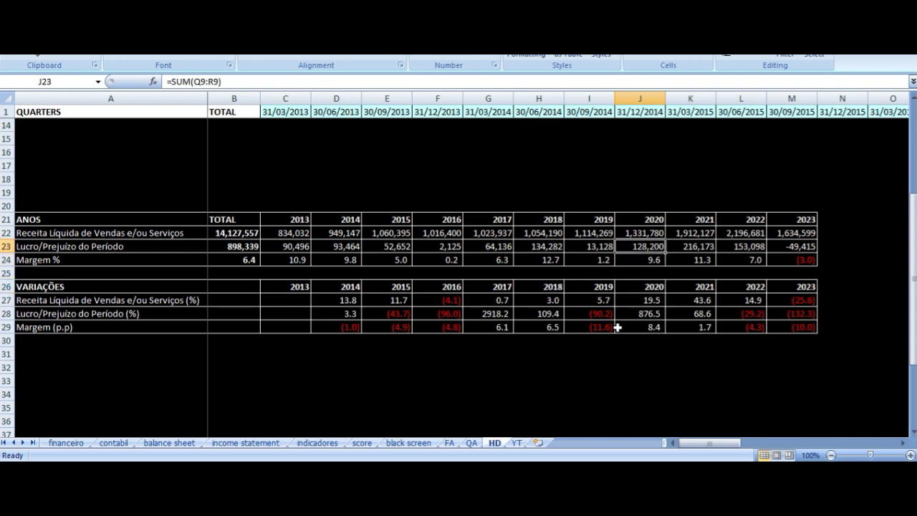
{"action": "key", "text": "Down"}
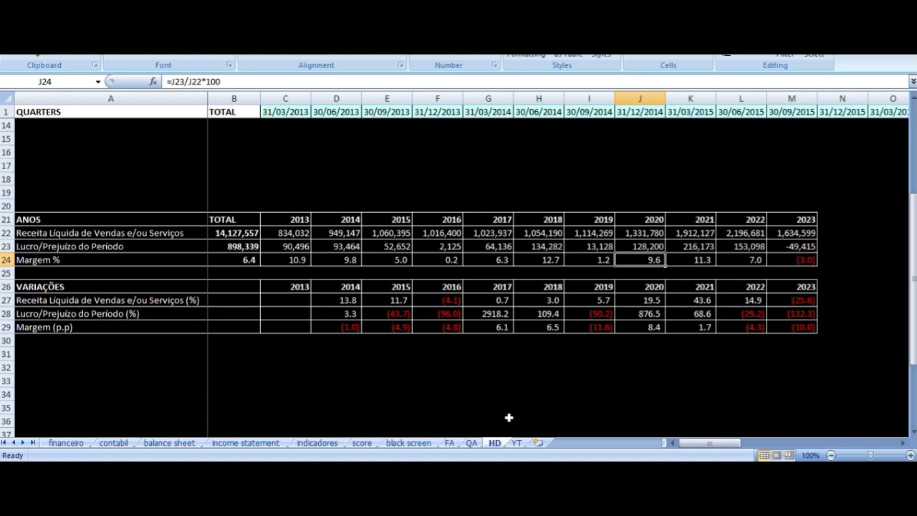
- Check the 2020 to 2021 price movement in the Yahoo Finance chart and return to the PTBL workbook
{"action": "left_click", "coordinate": [500, 467]}
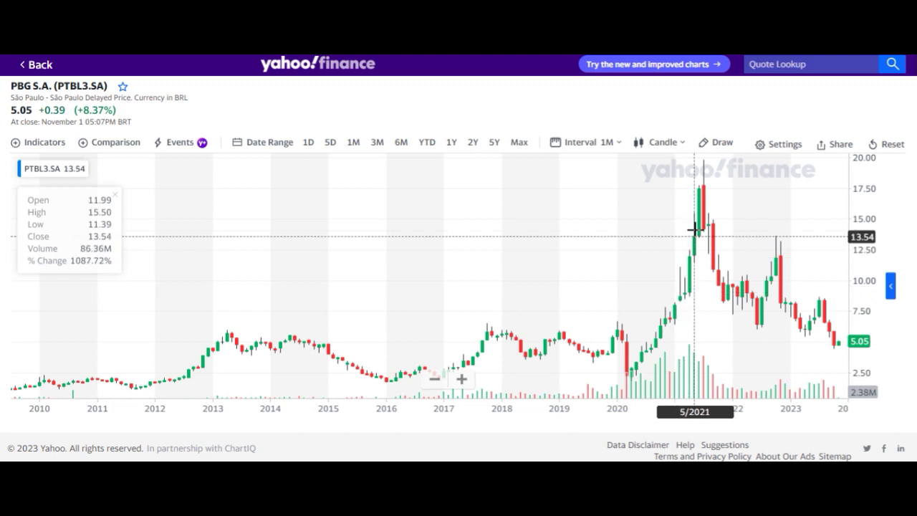
{"action": "mouse_move", "coordinate": [429, 473]}
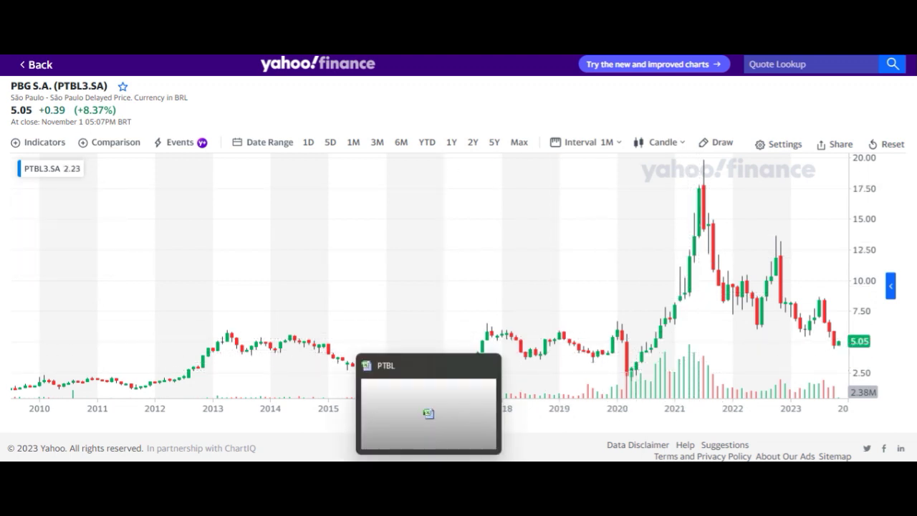
{"action": "left_click", "coordinate": [464, 358]}
- Compare the 2020 and 2021 net revenue, profit and margin in the ANOS table
{"action": "left_click", "coordinate": [616, 234]}
{"action": "key", "text": "Right"}
{"action": "key", "text": "Left"}
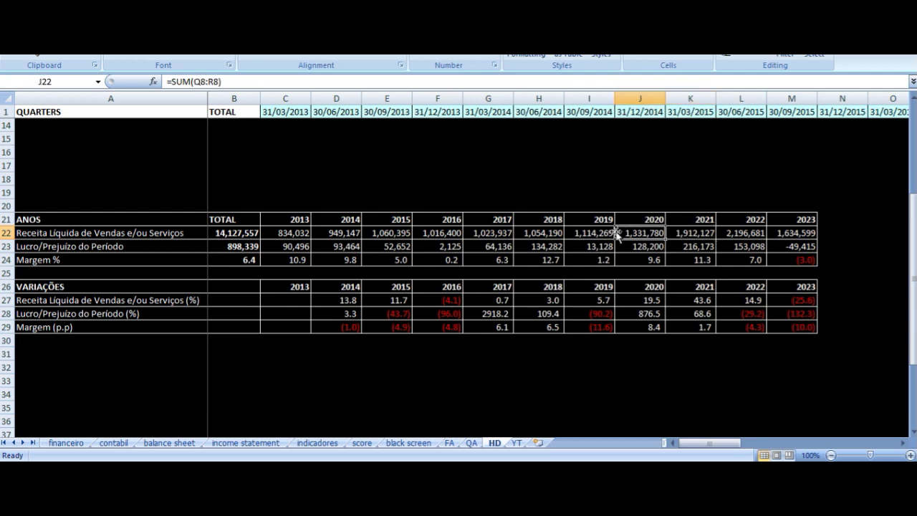
{"action": "key", "text": "Right"}
{"action": "key", "text": "Left"}
{"action": "key", "text": "Down"}
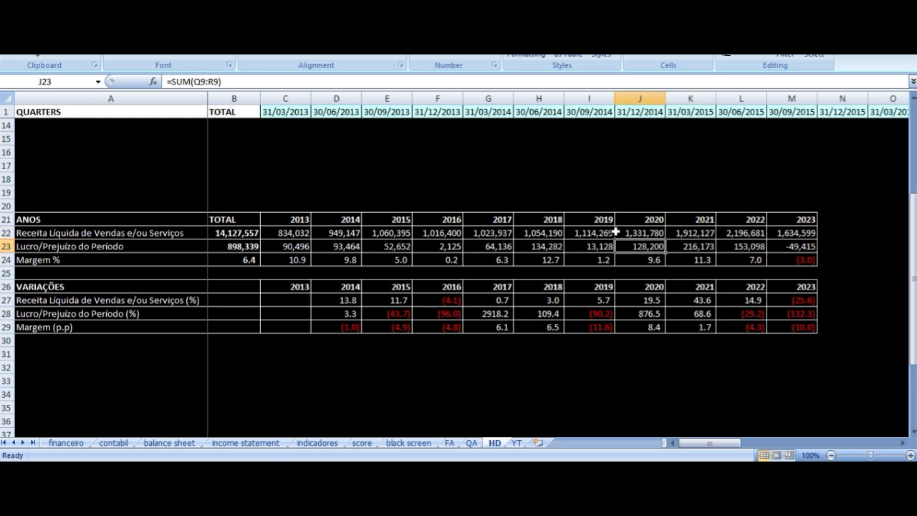
{"action": "key", "text": "Right"}
{"action": "key", "text": "Down"}
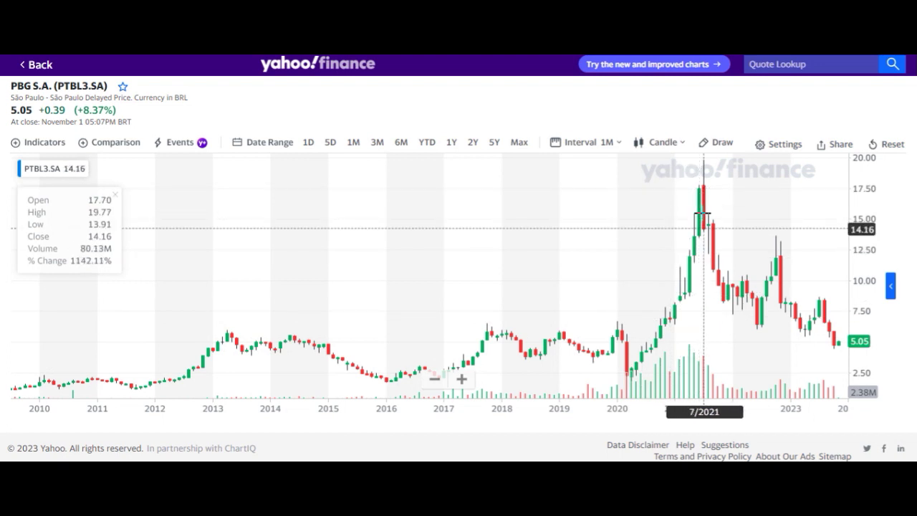
- Switch to the Yahoo Finance chart, set its interval to 1 day and show the prices from 2019 to 2023
{"action": "scroll", "coordinate": [695, 237], "scroll_direction": "up", "scroll_amount": 5}
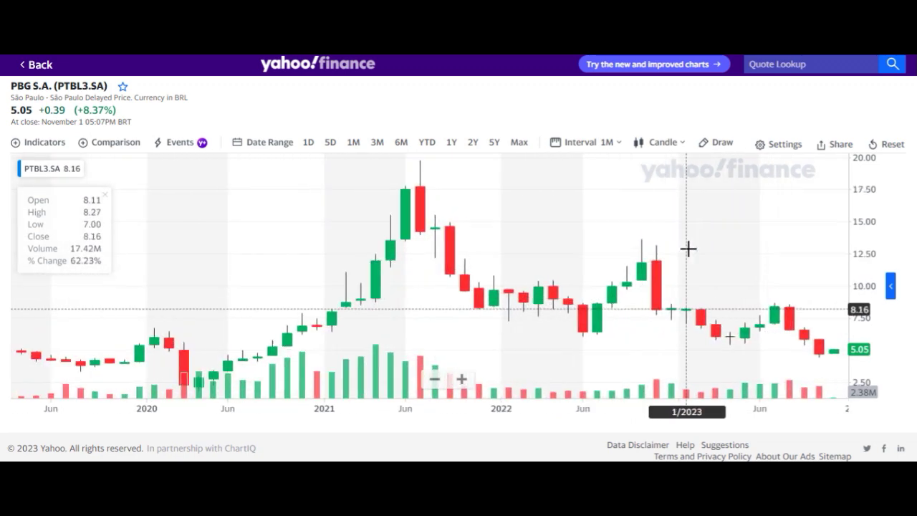
{"action": "left_click", "coordinate": [580, 143]}
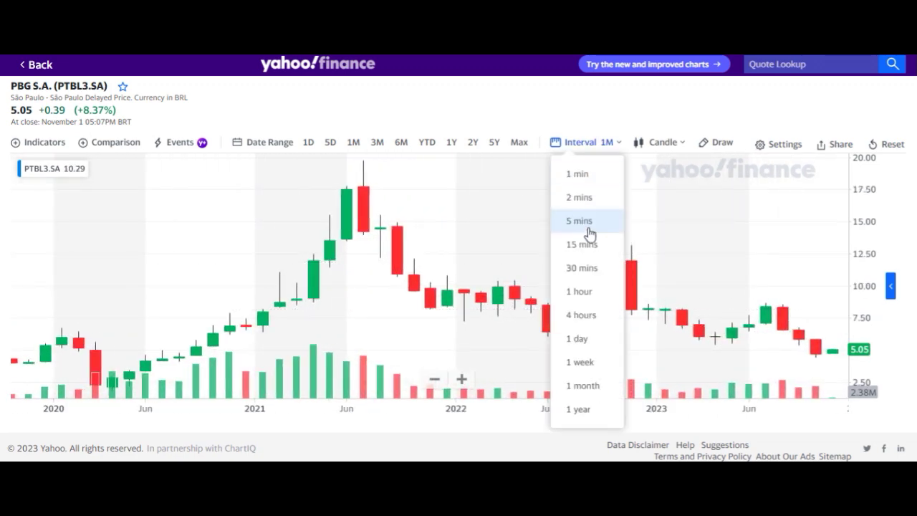
{"action": "left_click", "coordinate": [584, 341]}
{"action": "scroll", "coordinate": [383, 265], "scroll_direction": "down", "scroll_amount": 5}
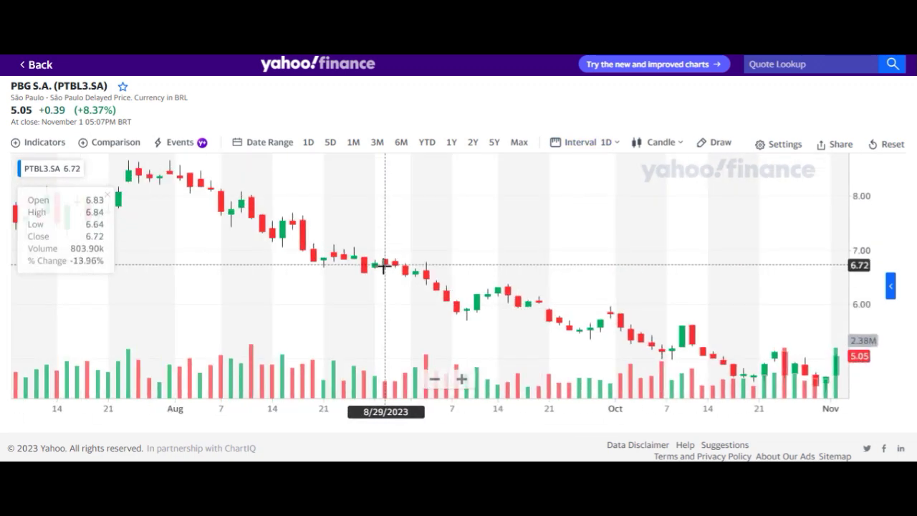
{"action": "scroll", "coordinate": [383, 266], "scroll_direction": "down", "scroll_amount": 6}
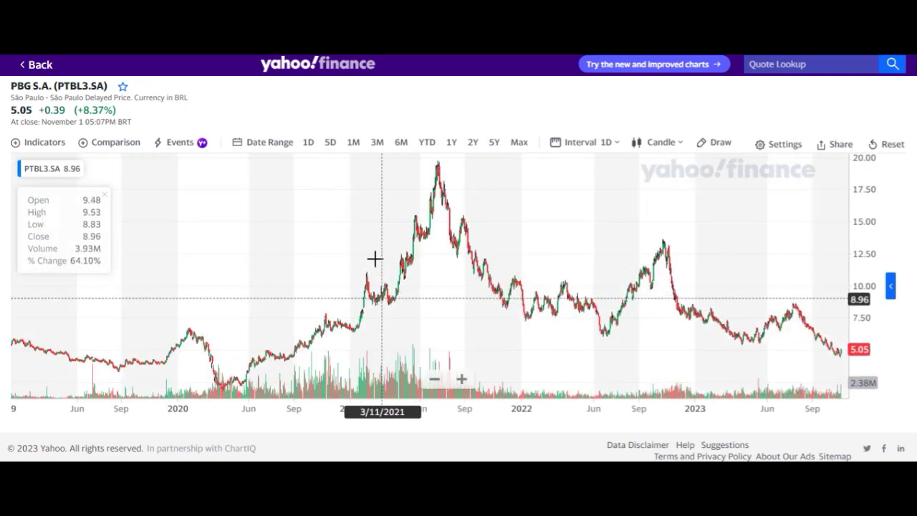